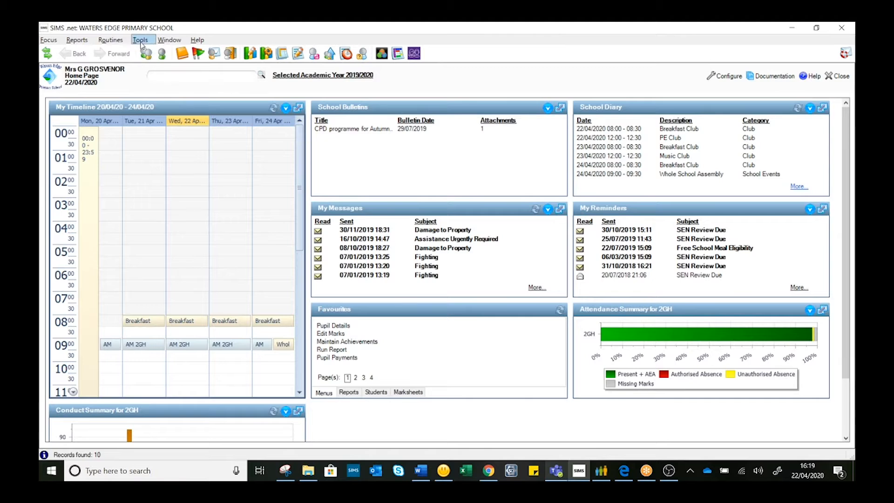
# Search all service terms and open the NJC - APT & C Staff service term.
pyautogui.moveTo(163, 212)
pyautogui.click(270, 223)
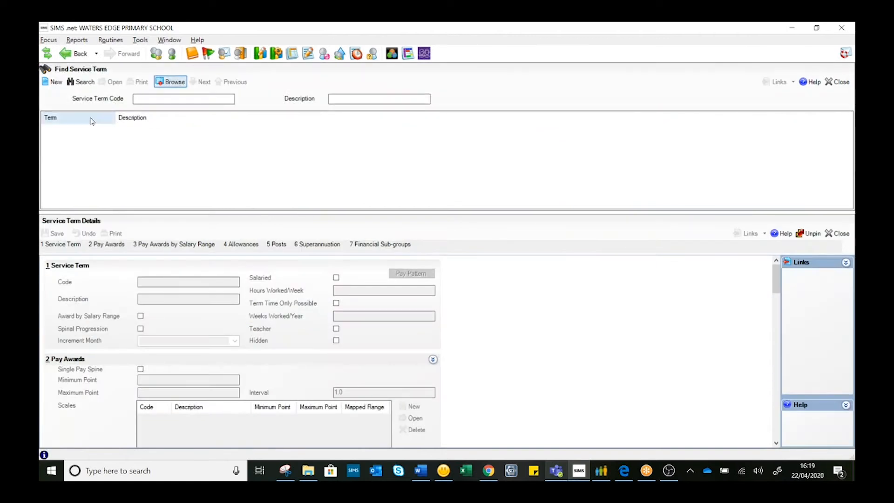
pyautogui.click(84, 83)
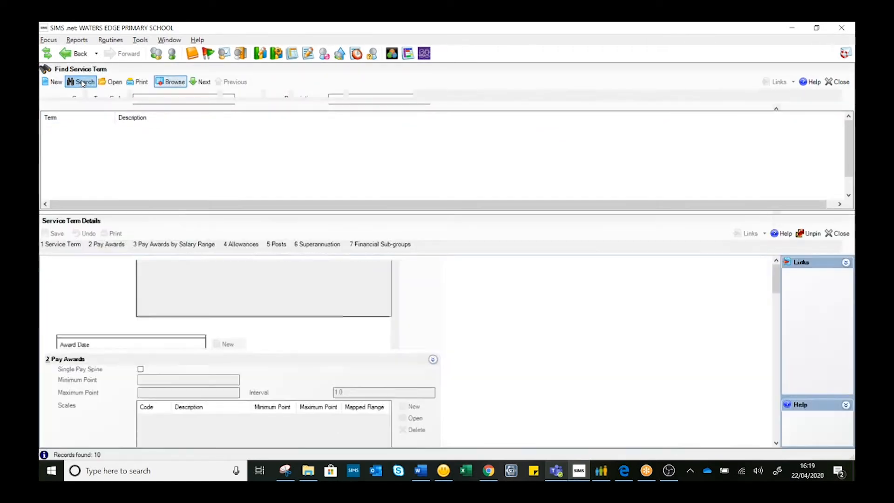
pyautogui.doubleClick(126, 166)
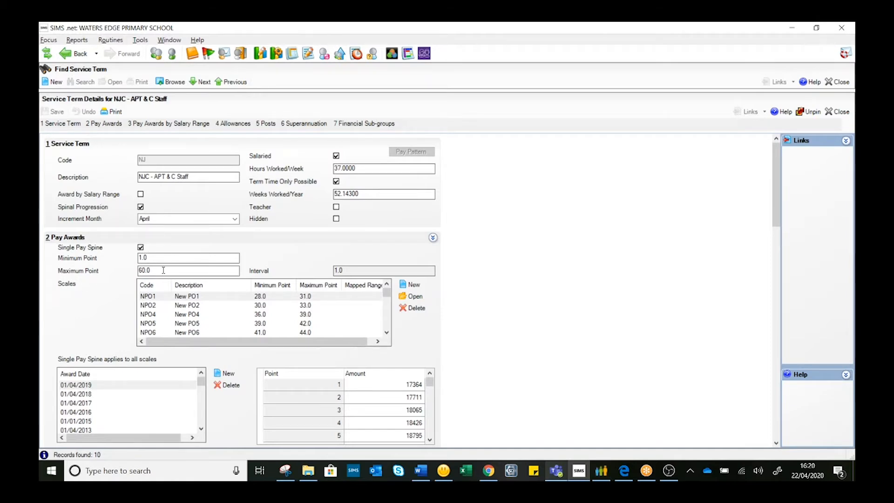
# Sort the scales by minimum point and examine New Scale 1's details and pay scale options, closing it without changes.
pyautogui.click(273, 286)
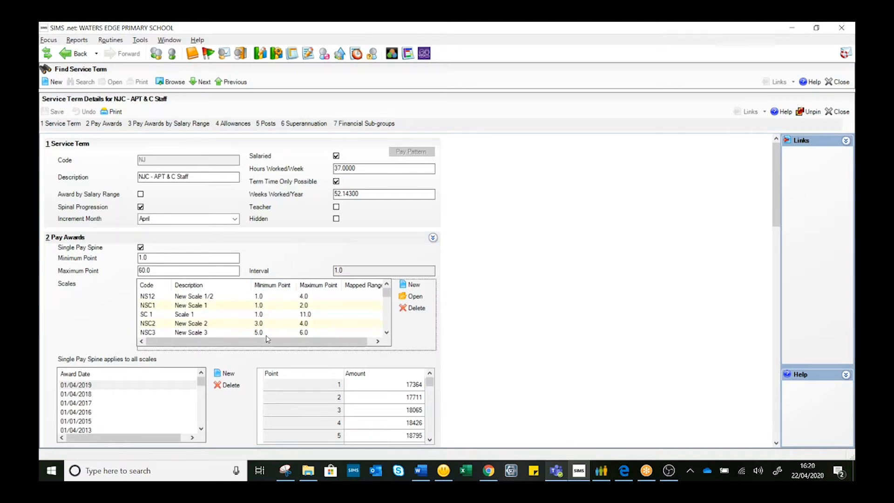
pyautogui.moveTo(386, 293)
pyautogui.mouseDown()
pyautogui.moveTo(385, 336)
pyautogui.moveTo(386, 291)
pyautogui.mouseUp()
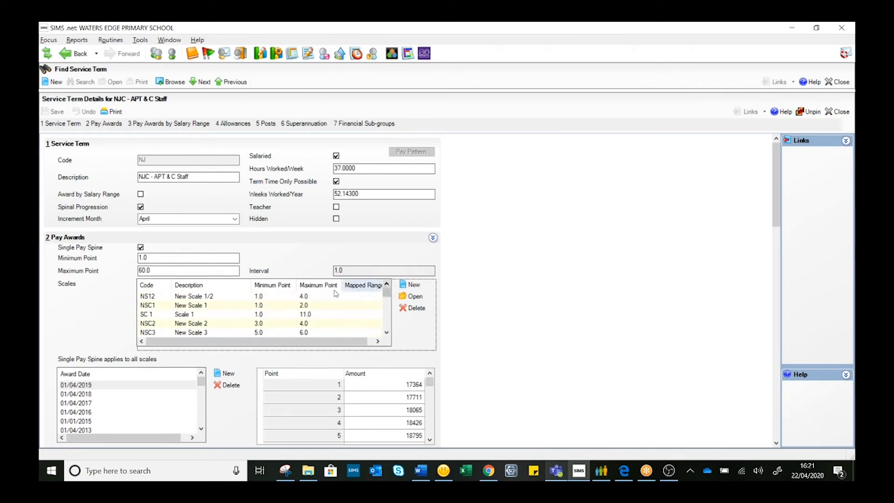
pyautogui.click(259, 307)
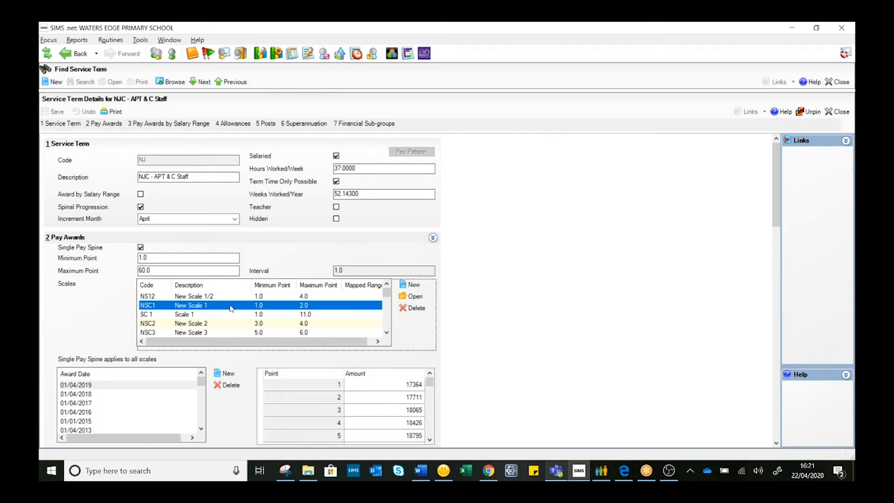
pyautogui.doubleClick(255, 307)
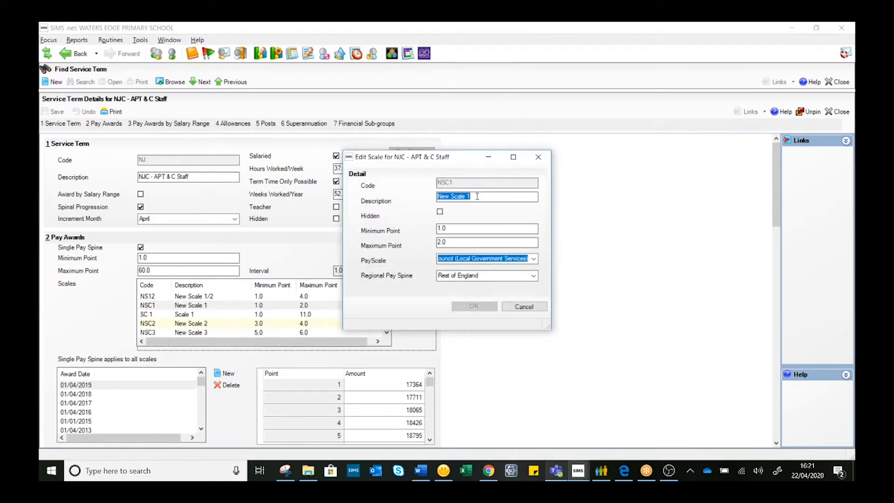
pyautogui.click(534, 258)
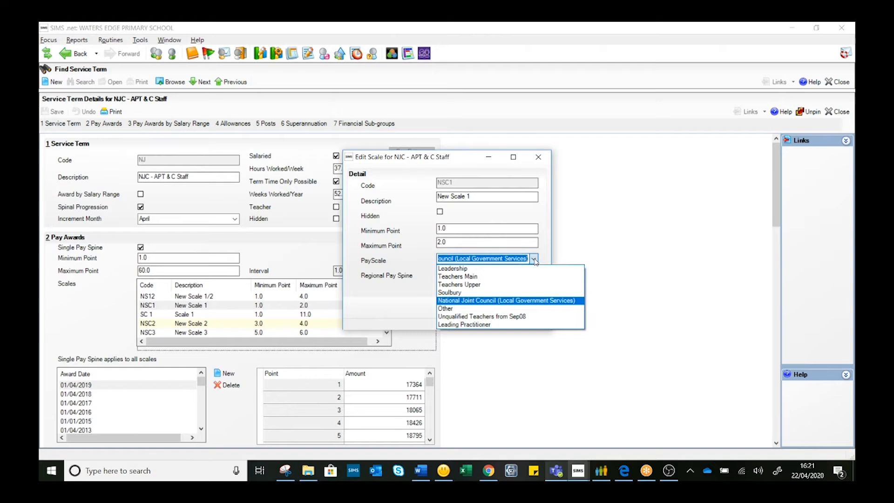
pyautogui.click(523, 302)
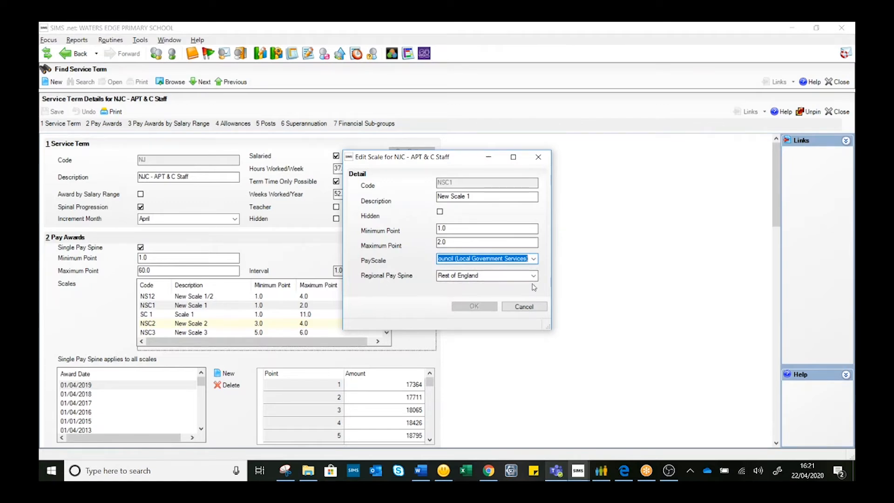
pyautogui.click(520, 308)
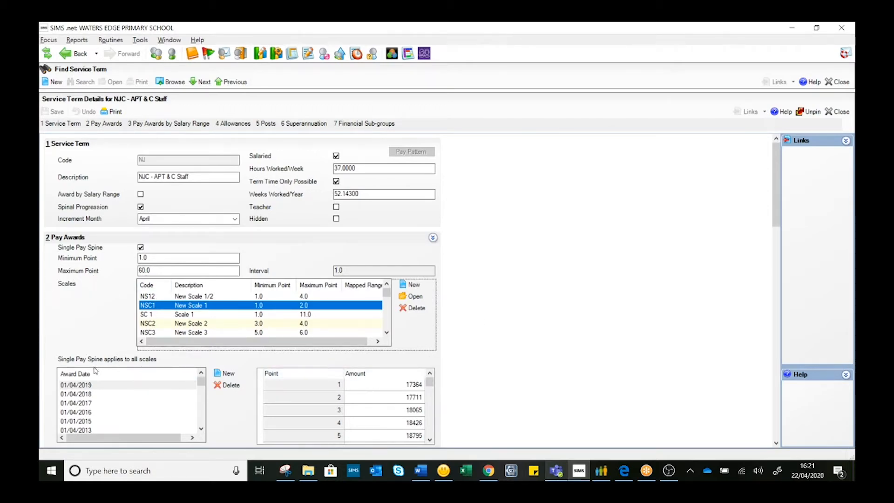
# Add a new single pay spine award date of 01/04/2020 to the NJC - APT & C Staff term.
pyautogui.click(70, 385)
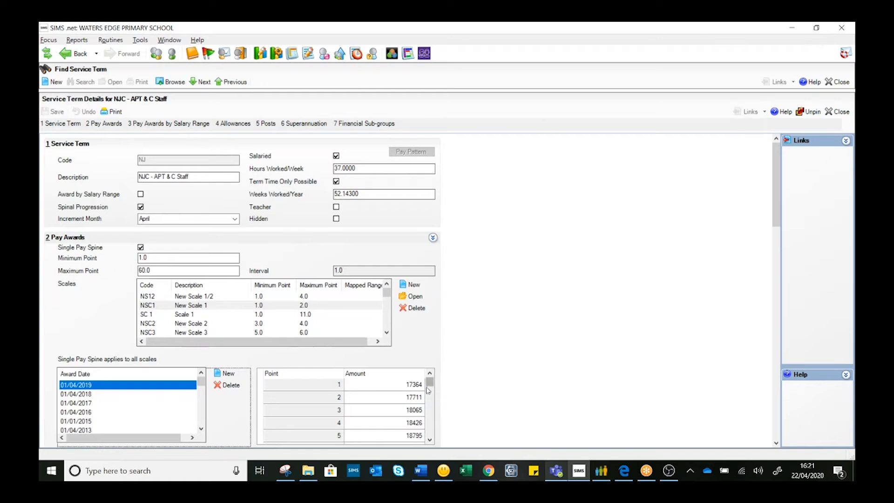
pyautogui.moveTo(430, 382)
pyautogui.mouseDown()
pyautogui.moveTo(430, 433)
pyautogui.moveTo(432, 380)
pyautogui.mouseUp()
pyautogui.click(229, 374)
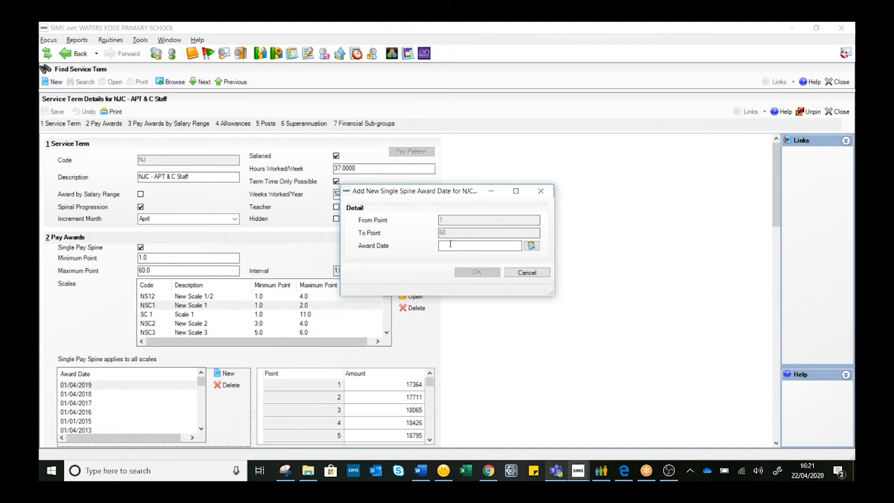
pyautogui.write('010420')
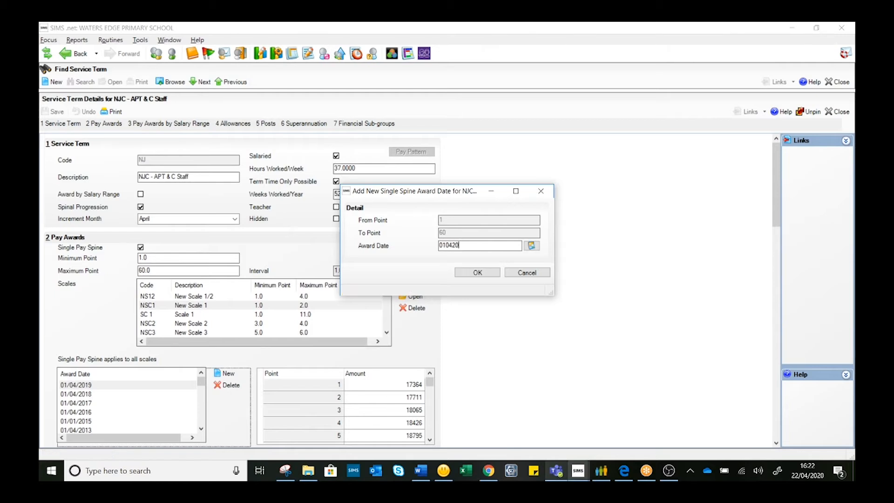
pyautogui.click(472, 274)
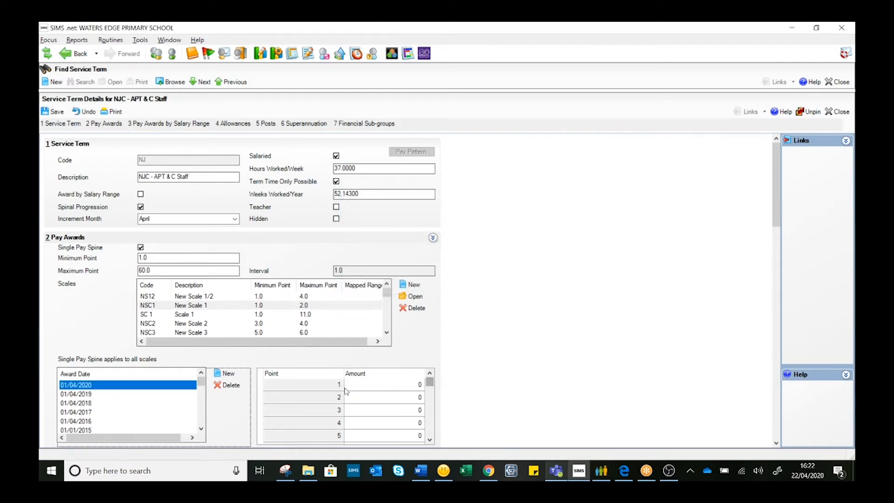
# Set the 01/04/2020 award amounts to 15489 for point 1 and 15999 for point 2, and save the service term.
pyautogui.click(419, 384)
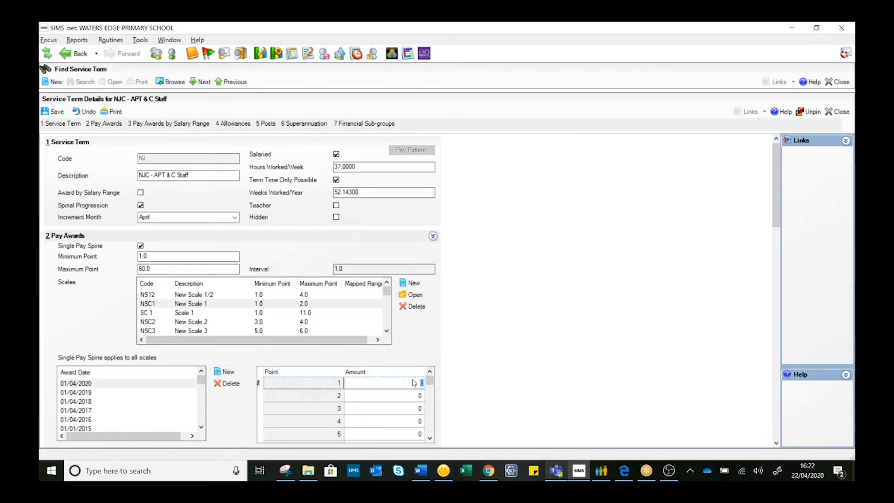
pyautogui.click(419, 395)
pyautogui.click(417, 383)
pyautogui.write('15489')
pyautogui.click(411, 395)
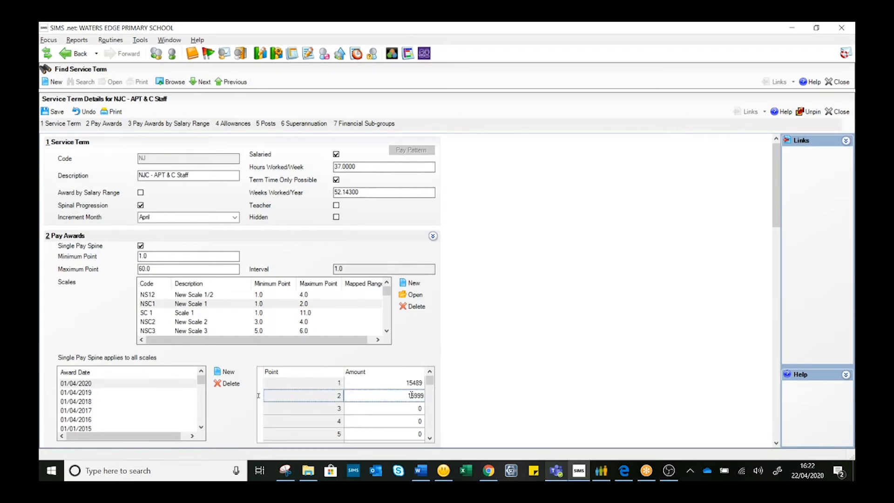
pyautogui.click(415, 408)
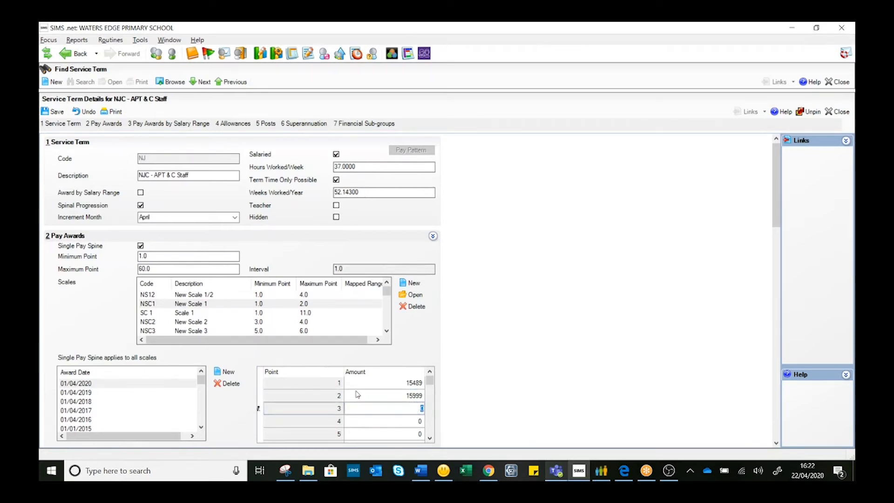
pyautogui.click(60, 113)
# Set the point 3 amount to 16252 for the 01/04/2020 award and save the service term.
pyautogui.click(416, 409)
pyautogui.write('1')
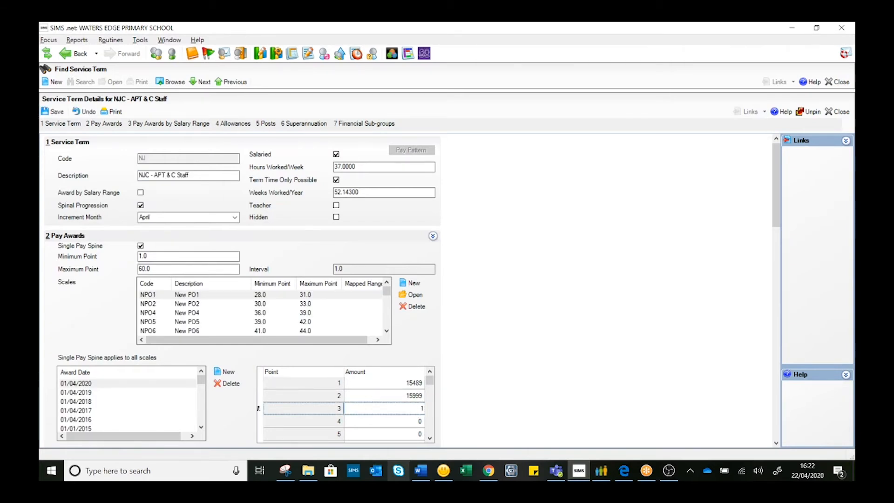
pyautogui.write('6252')
pyautogui.click(56, 112)
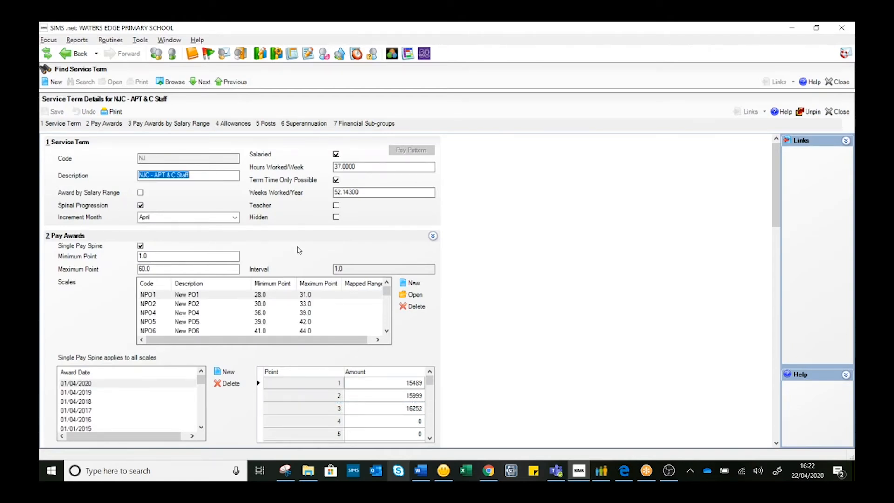
# Return to the service term list and open the Support Staff NJC service term.
pyautogui.click(176, 83)
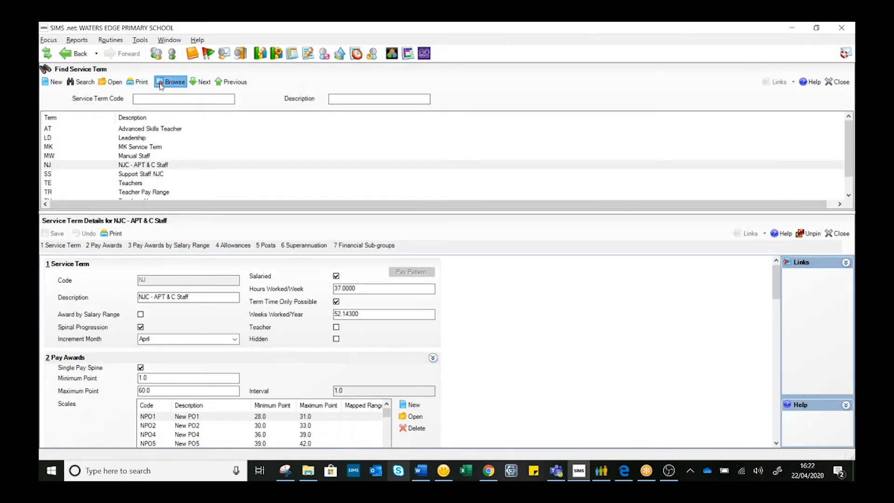
pyautogui.click(133, 175)
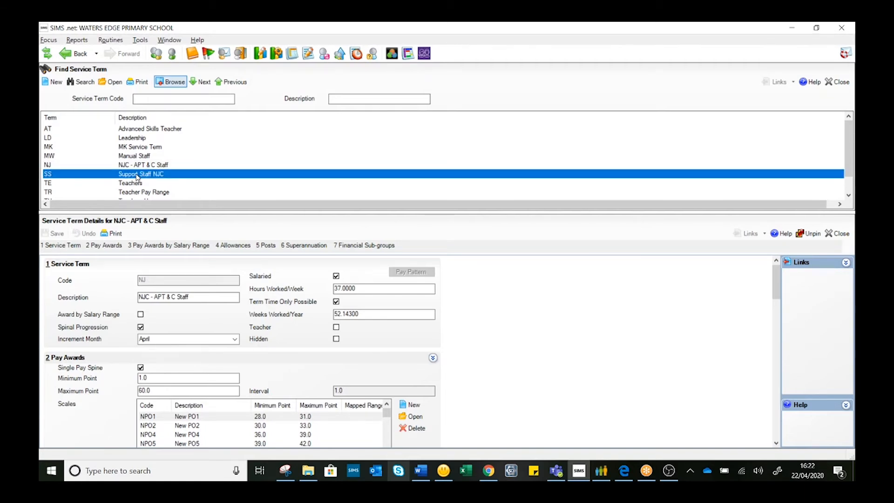
pyautogui.doubleClick(137, 175)
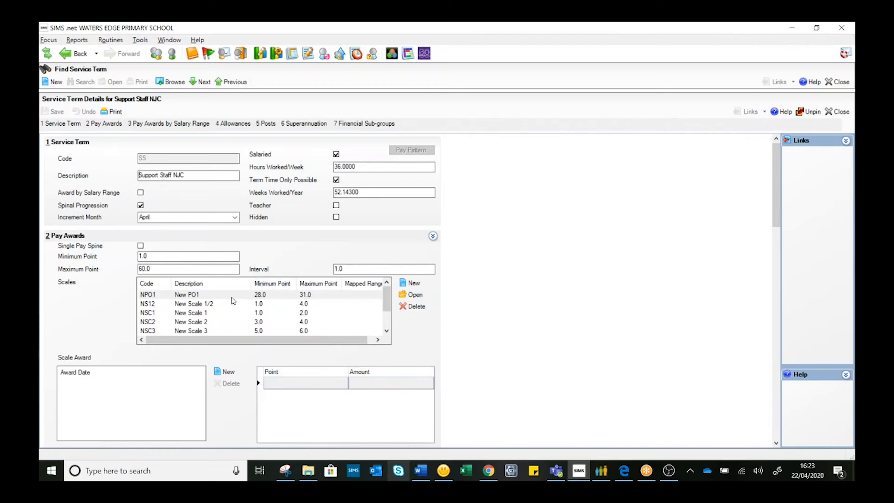
# Sort the scales by minimum point and examine the award dates and amounts of New Scale 1/2 and New Scale 1.
pyautogui.click(278, 285)
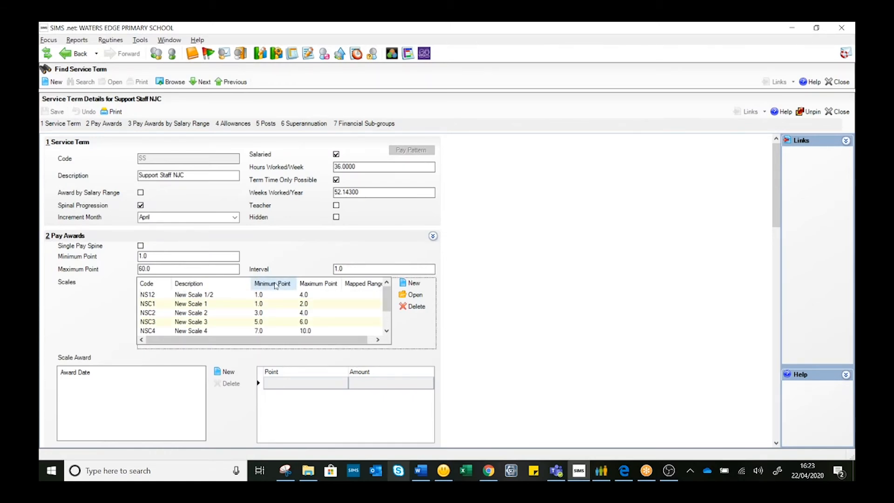
pyautogui.click(232, 297)
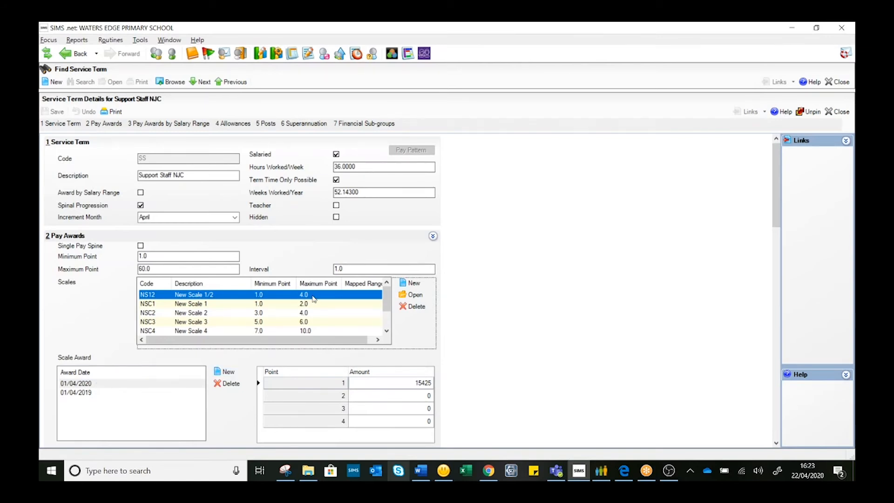
pyautogui.click(241, 305)
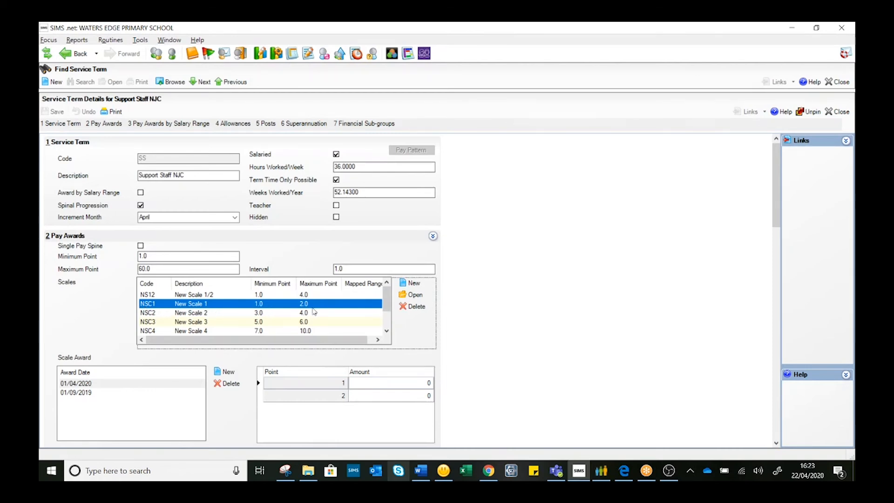
# Add an award date of 01/04/2020 to New Scale 4.
pyautogui.click(206, 332)
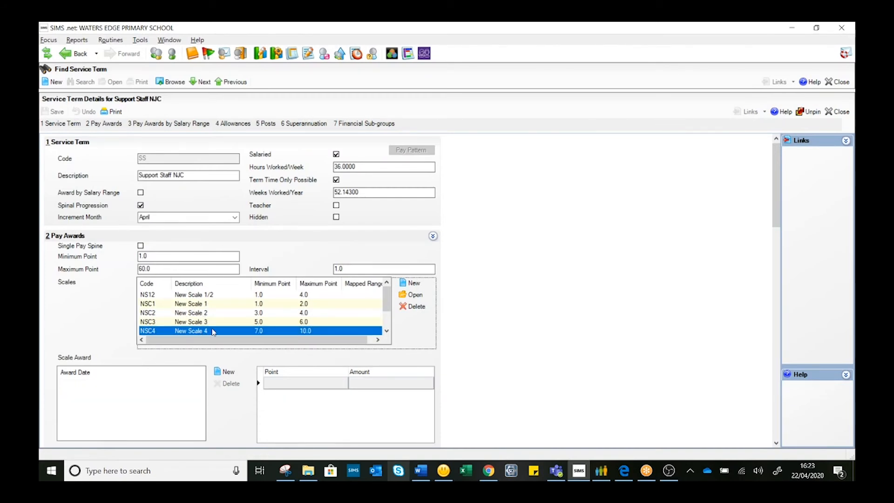
pyautogui.click(228, 374)
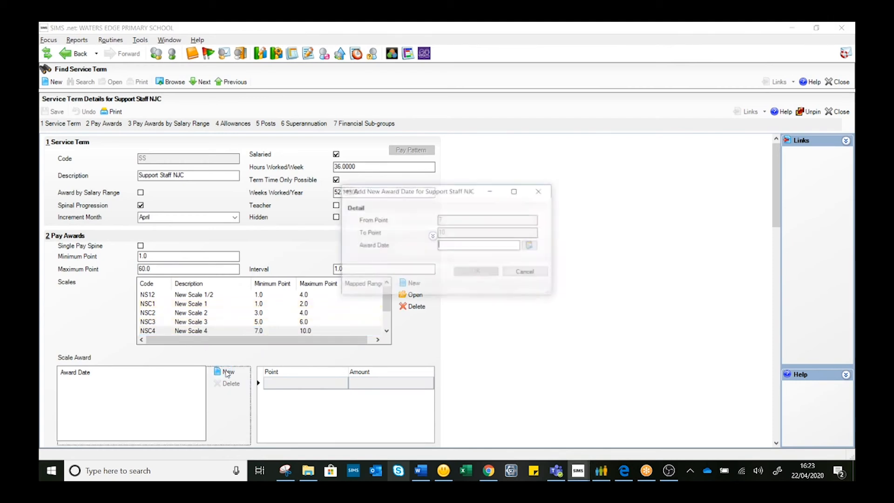
pyautogui.write('0')
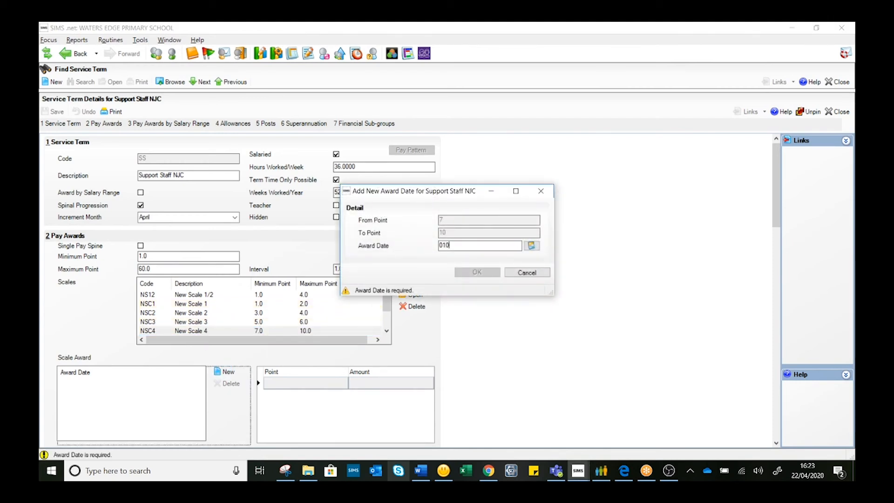
pyautogui.write('1/0420')
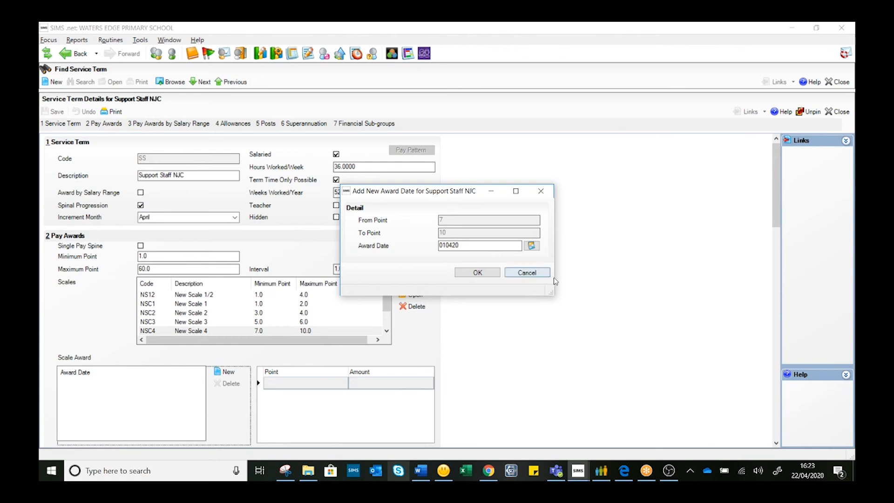
pyautogui.click(479, 273)
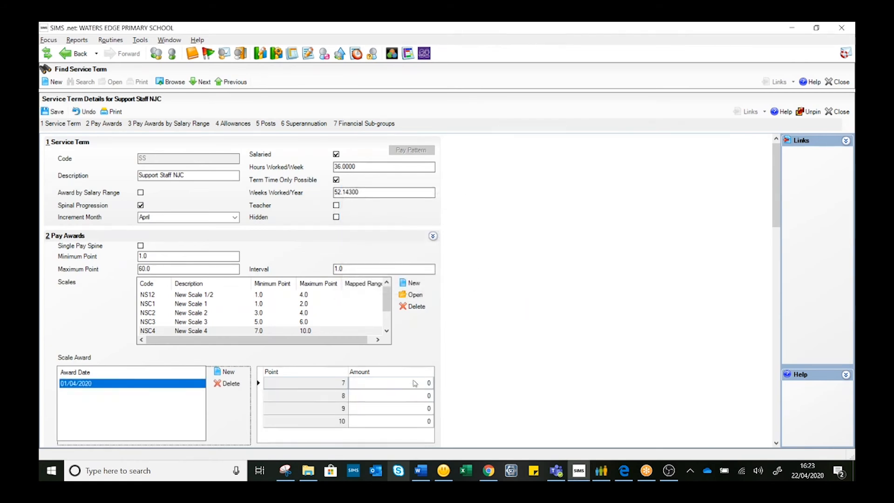
# Examine the amount fields for points 7 to 10 of New Scale 4, and recheck the awards of New Scale 1/2 and New Scale 1.
pyautogui.click(421, 382)
pyautogui.click(423, 396)
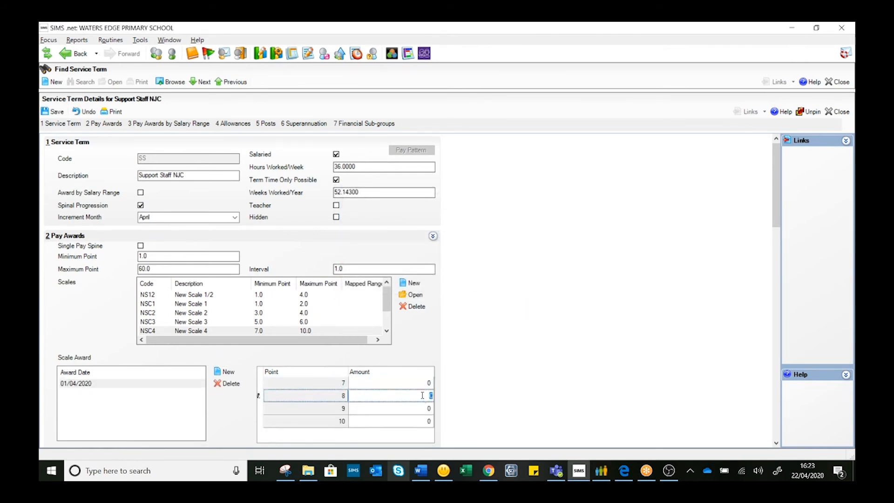
pyautogui.click(425, 408)
pyautogui.click(427, 421)
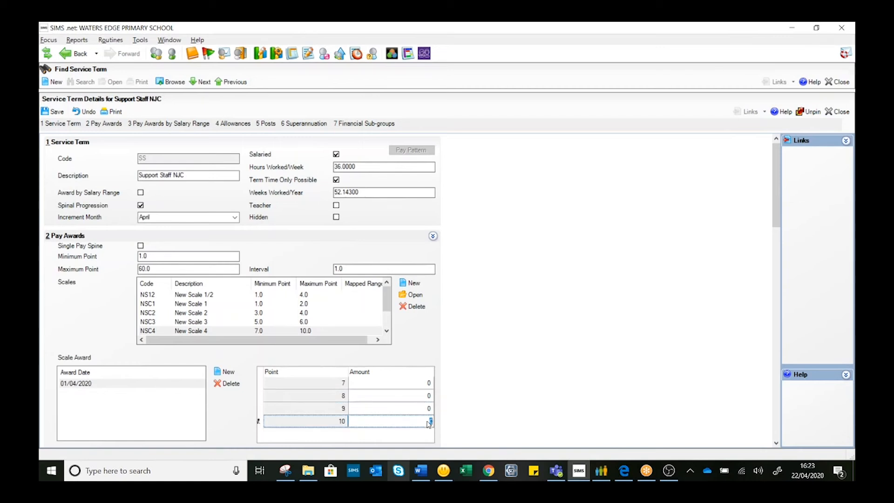
pyautogui.click(426, 383)
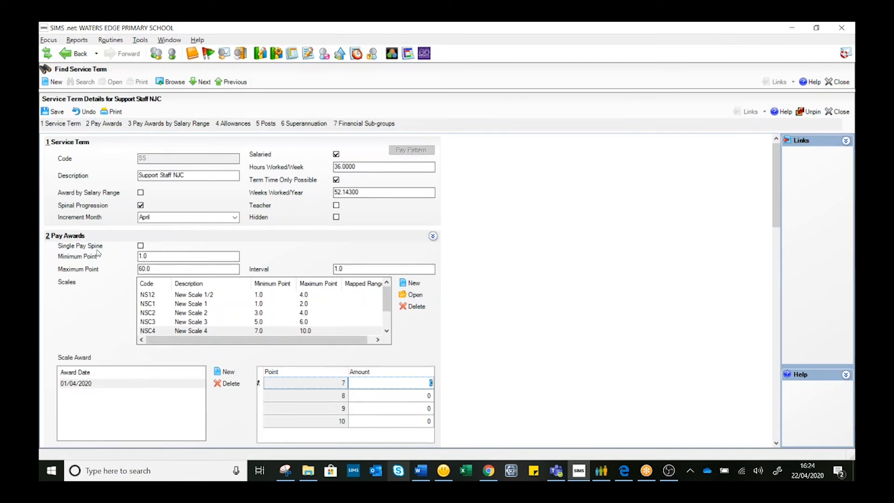
pyautogui.click(197, 295)
pyautogui.click(195, 306)
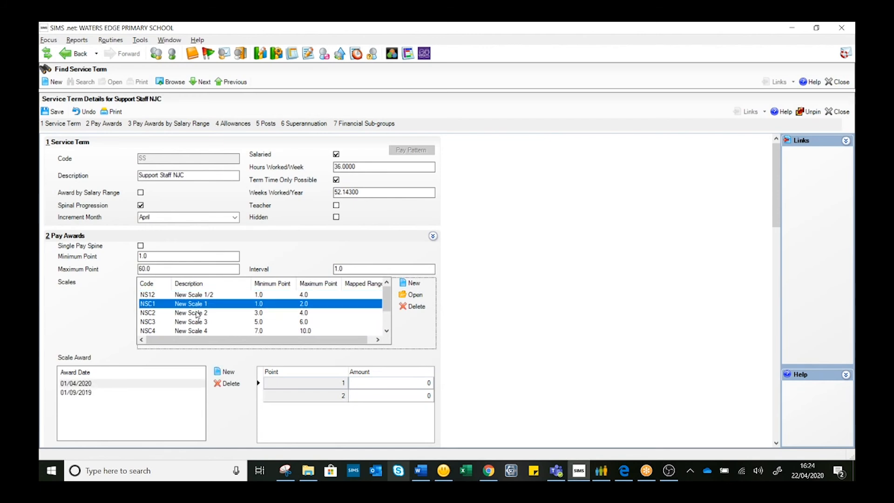
# Add an award date of 01/04/2020 to New Scale 2.
pyautogui.click(198, 314)
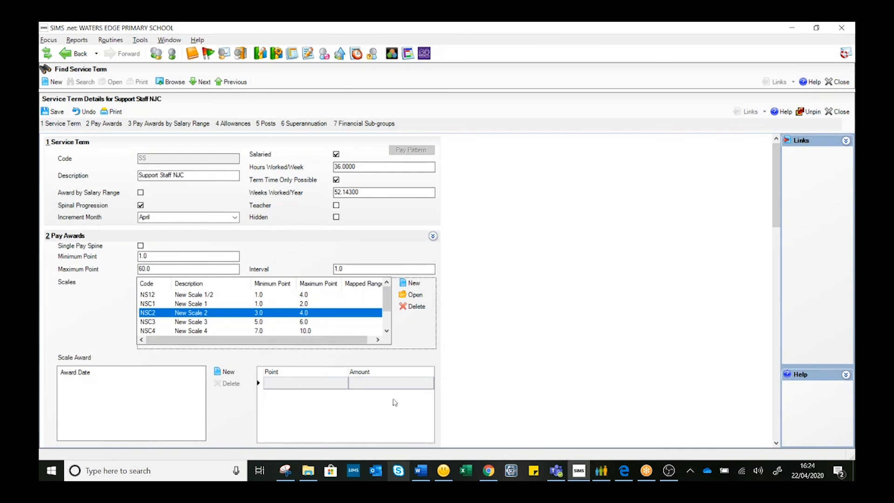
pyautogui.click(227, 373)
pyautogui.click(475, 246)
pyautogui.write('010420')
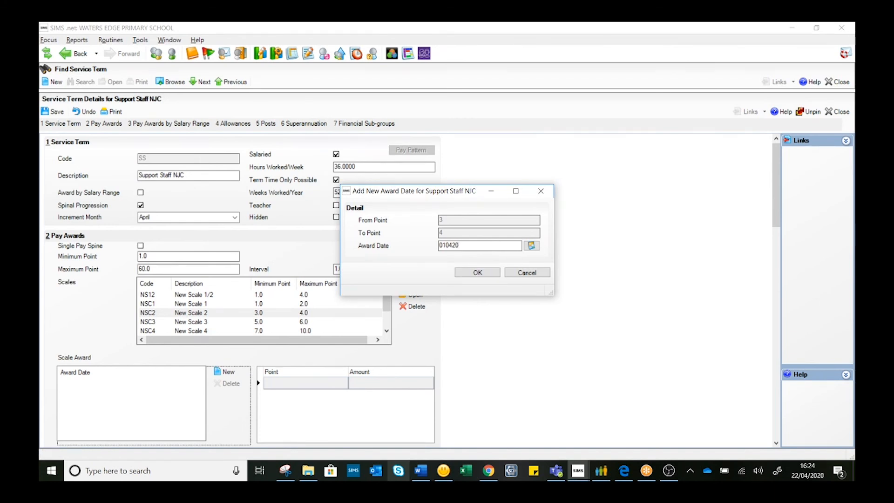
pyautogui.click(480, 273)
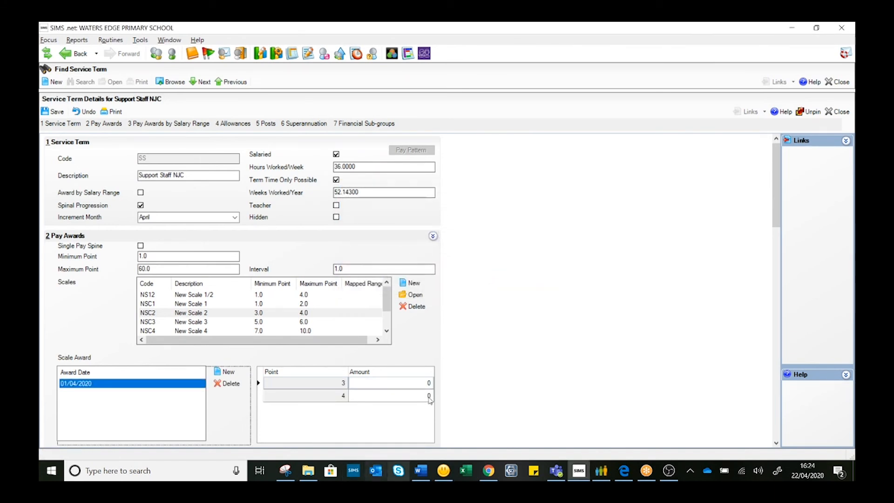
# Set New Scale 2's award amounts to 16895 for point 3 and 17521 for point 4, and save the service term.
pyautogui.click(415, 383)
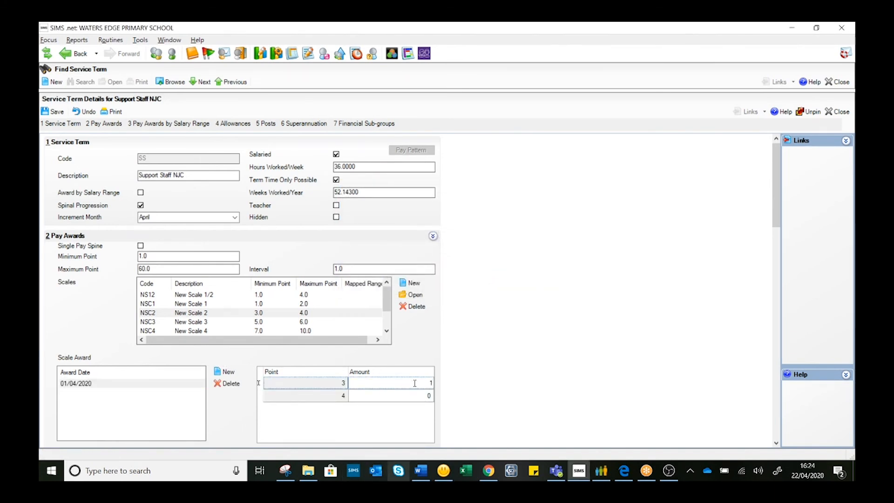
pyautogui.write('16895')
pyautogui.click(422, 396)
pyautogui.write('17521')
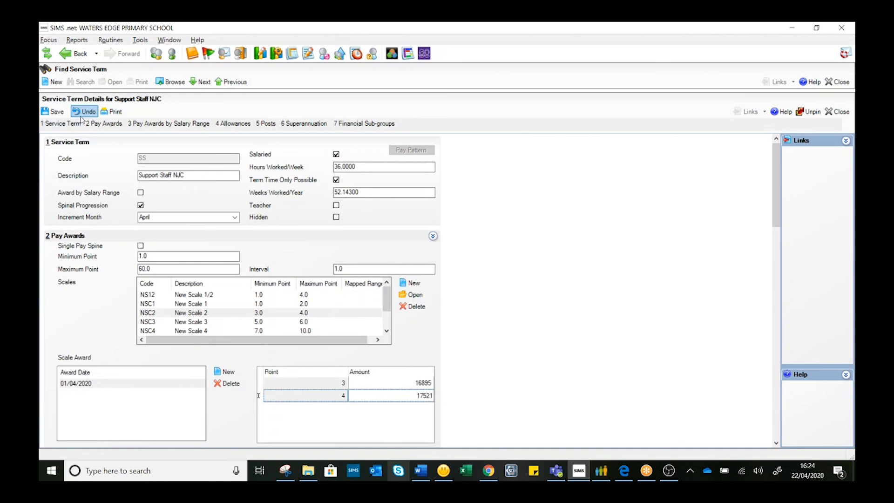
pyautogui.click(58, 110)
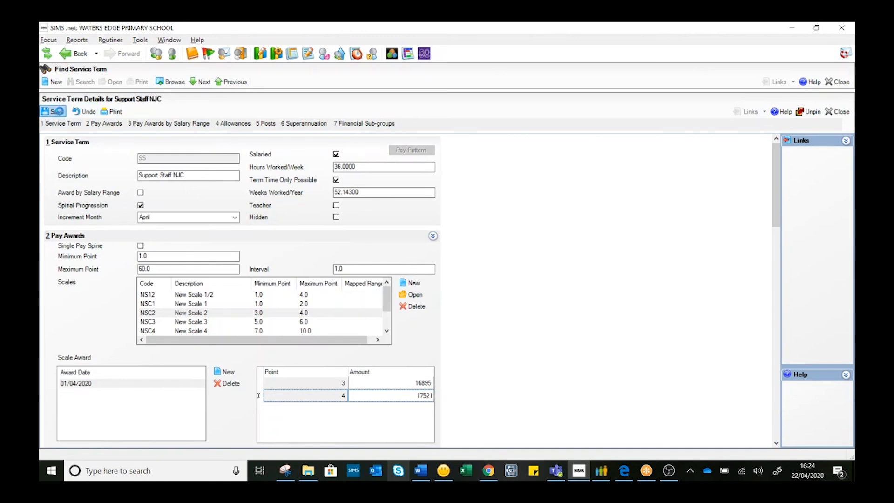